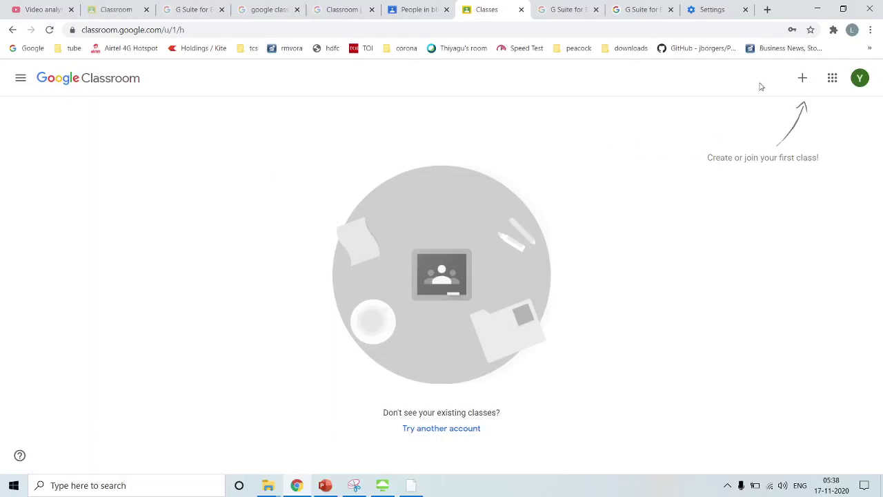
# - Look through the list of Google apps for the Classroom entry and close the list
pyautogui.click(832, 80)
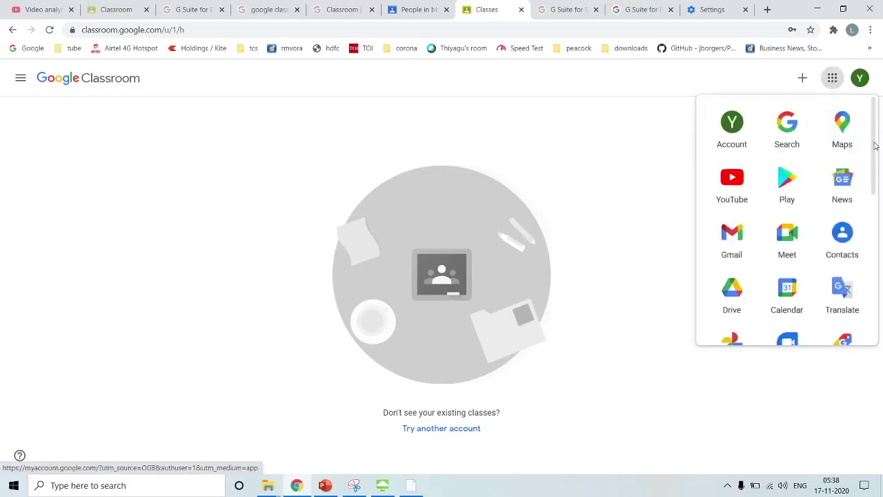
pyautogui.moveTo(876, 142); pyautogui.dragTo(880, 220)
pyautogui.scroll(-3, 844, 207)
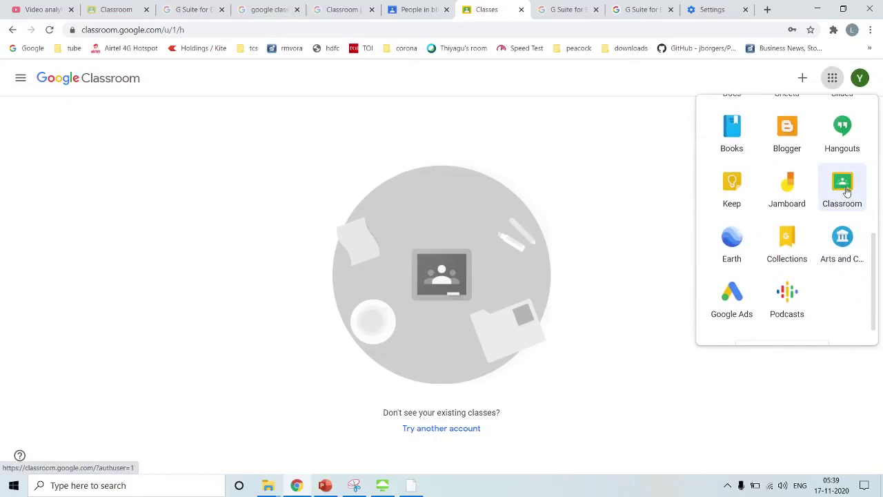
pyautogui.click(598, 347)
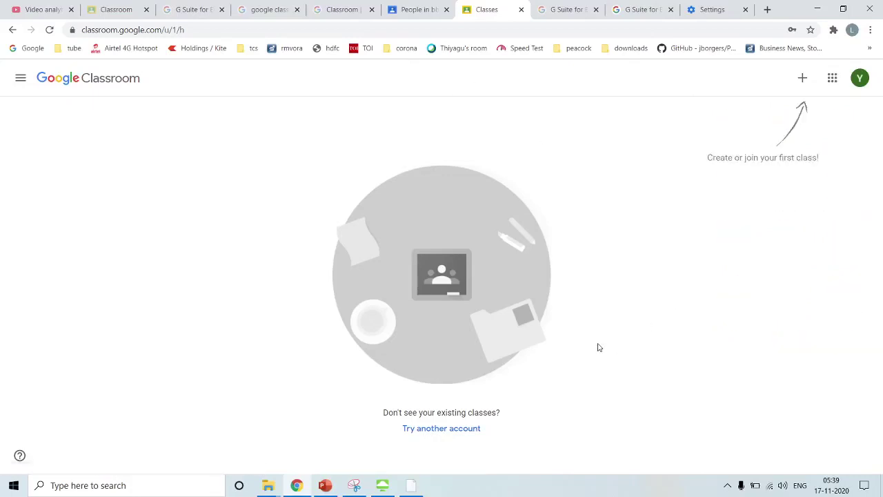
# - Start creating a class and accept the notice about not using Classroom at a school with students
pyautogui.click(804, 83)
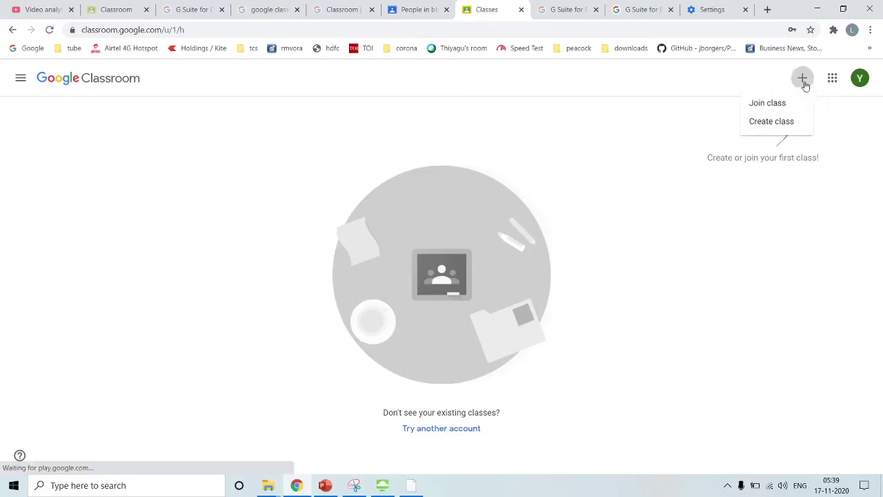
pyautogui.click(771, 122)
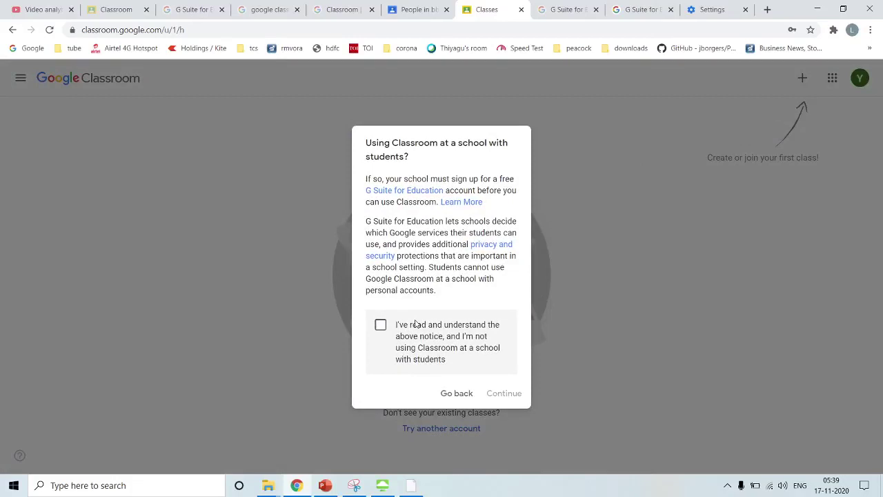
pyautogui.click(380, 324)
pyautogui.click(502, 394)
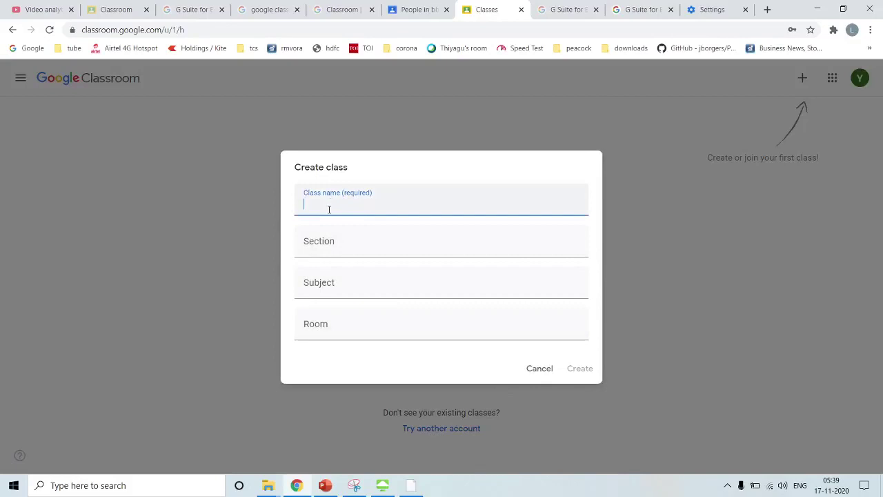
# - Create the class with the name X, section B, subject Maths and room 12
pyautogui.write('X')
pyautogui.click(316, 255)
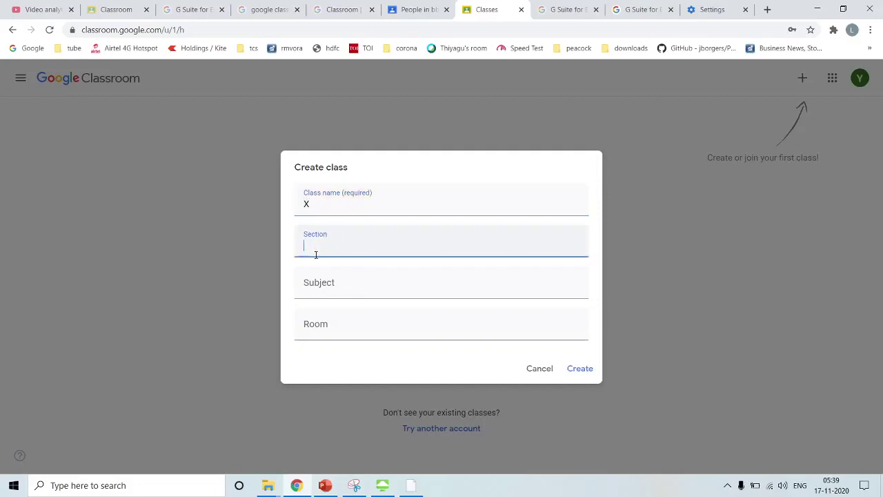
pyautogui.write('B')
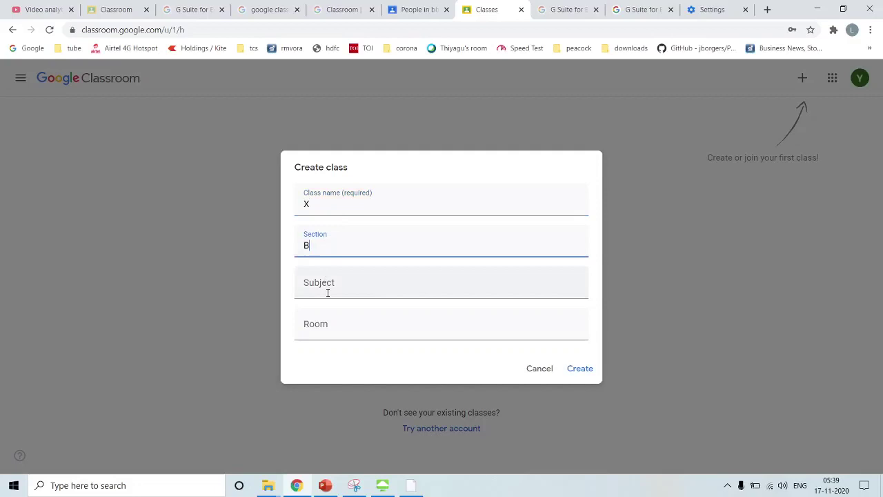
pyautogui.click(328, 292)
pyautogui.write('Maths')
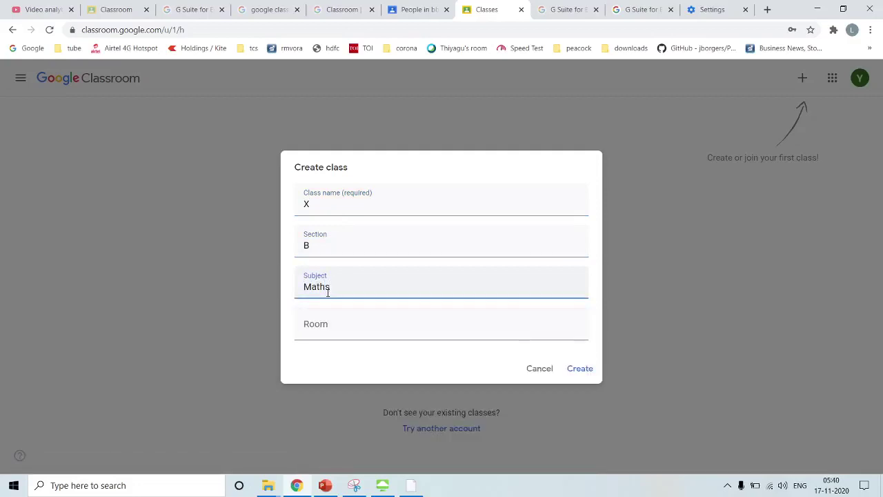
pyautogui.click(357, 332)
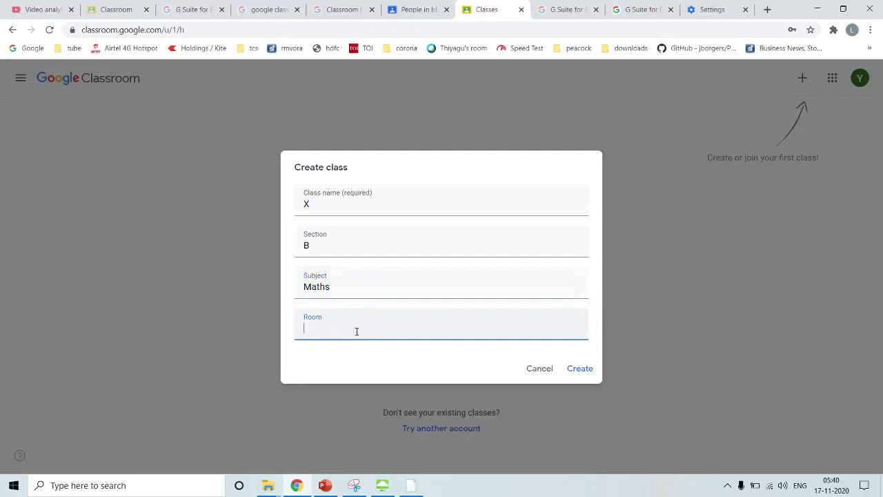
pyautogui.write('12')
pyautogui.click(580, 369)
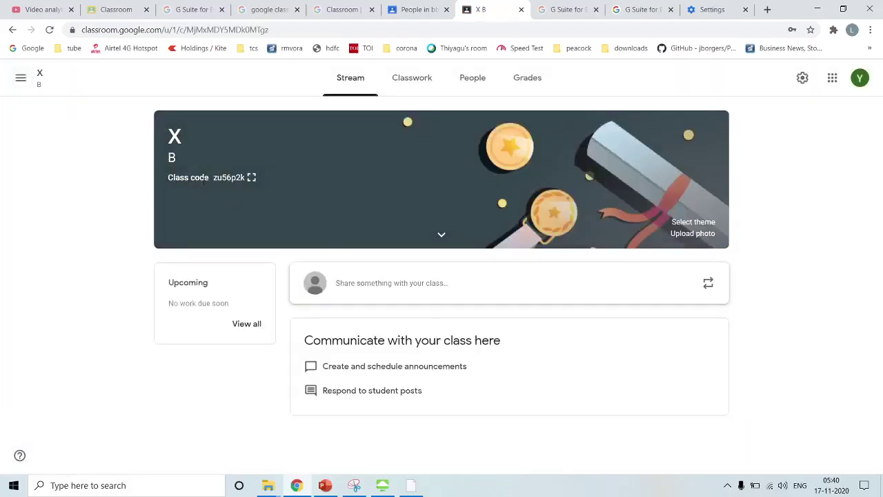
# - View the enlarged class code with its invite link option and close the display
pyautogui.doubleClick(224, 178)
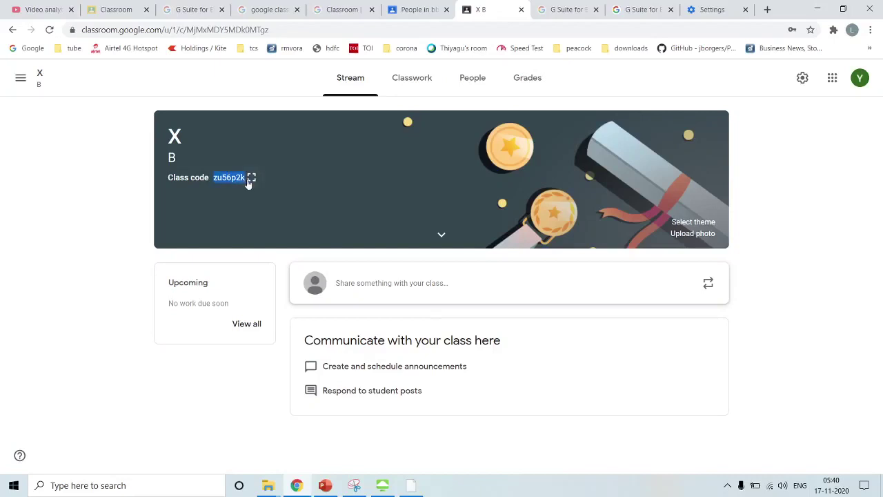
pyautogui.click(251, 177)
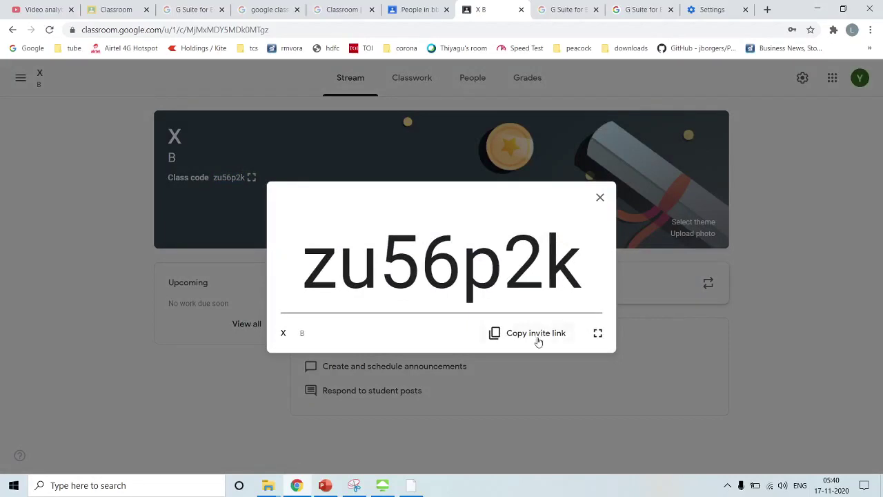
pyautogui.click(600, 200)
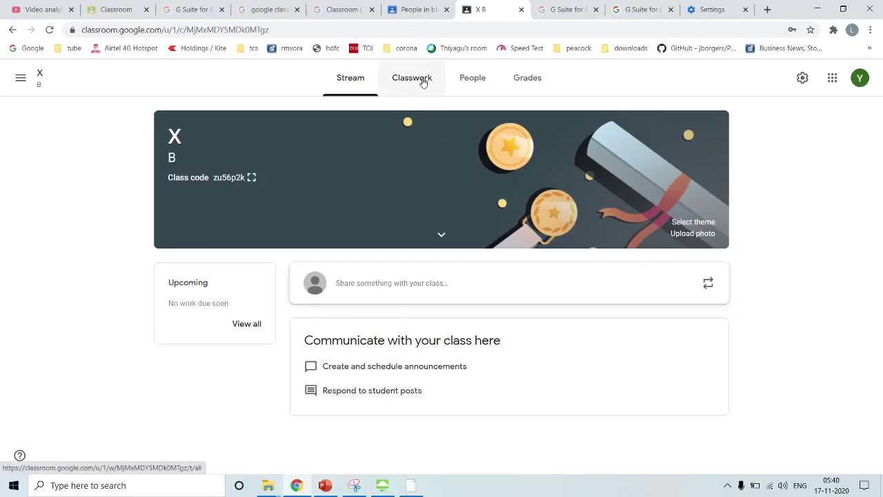
# - Examine the invitation forms for teachers and students on the class's People page without inviting anyone
pyautogui.click(474, 79)
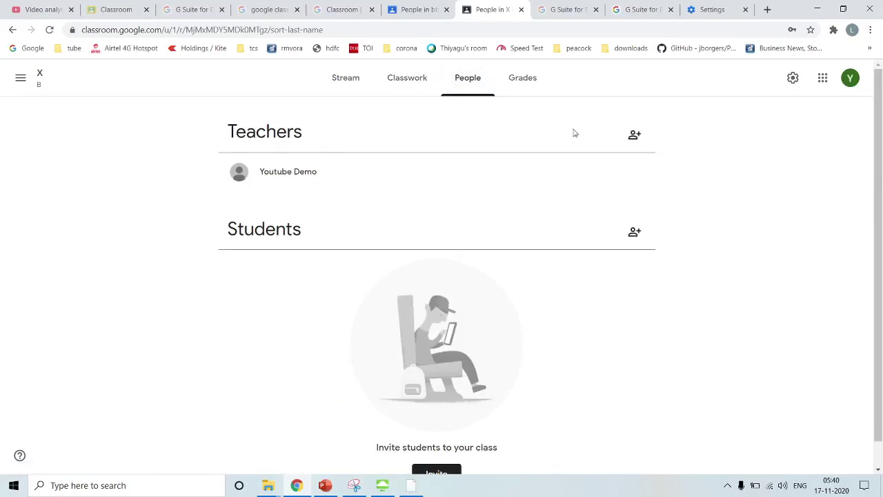
pyautogui.click(628, 140)
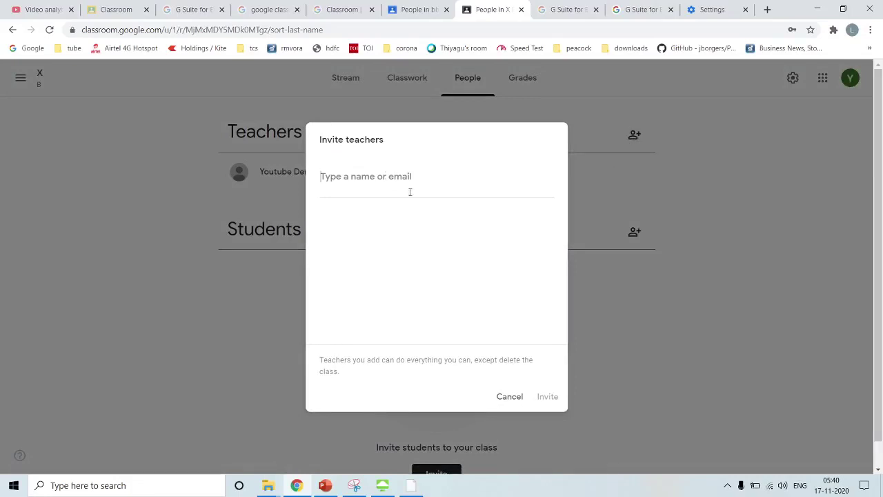
pyautogui.click(502, 397)
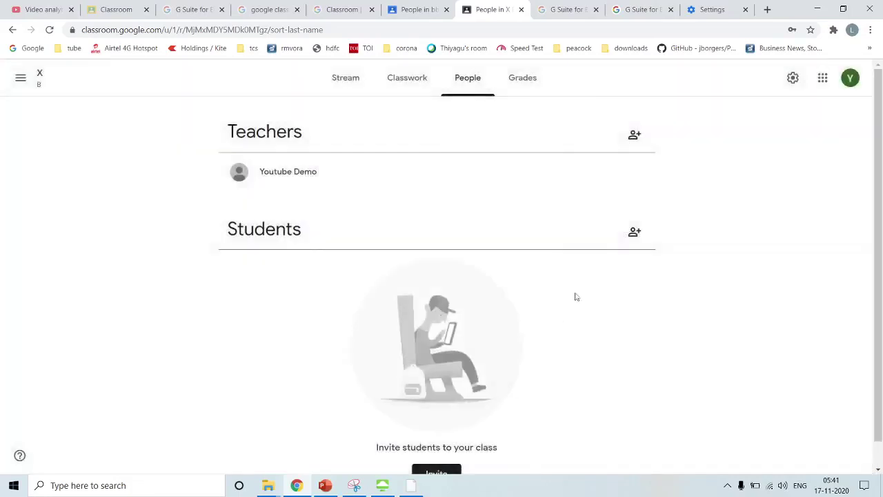
pyautogui.click(633, 235)
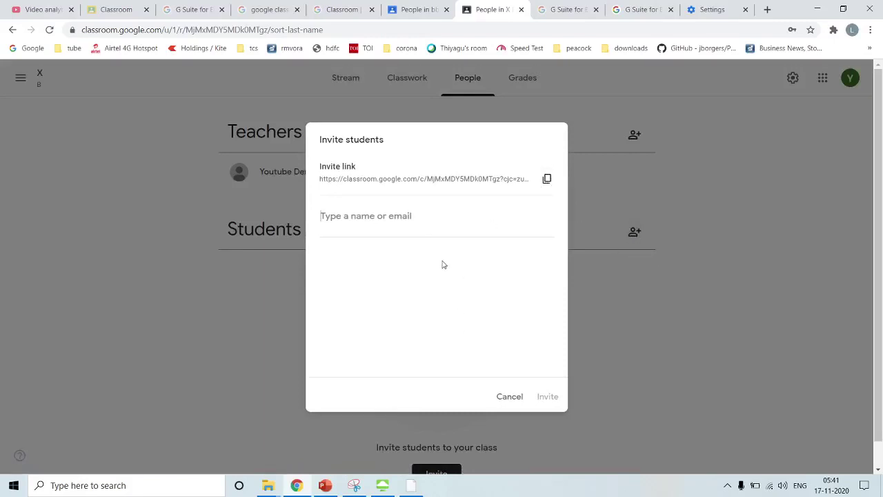
pyautogui.click(507, 398)
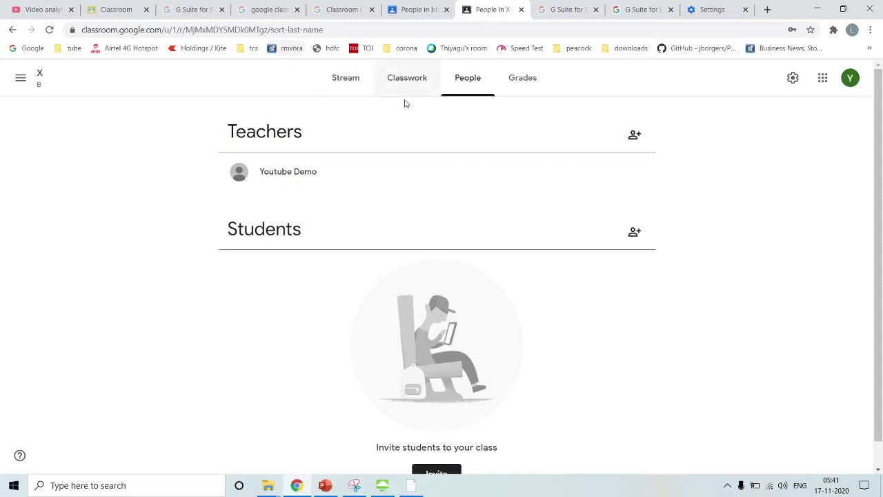
# - Review the types of classwork that can be created, view the class's Google Calendar and return to the classwork page
pyautogui.click(400, 72)
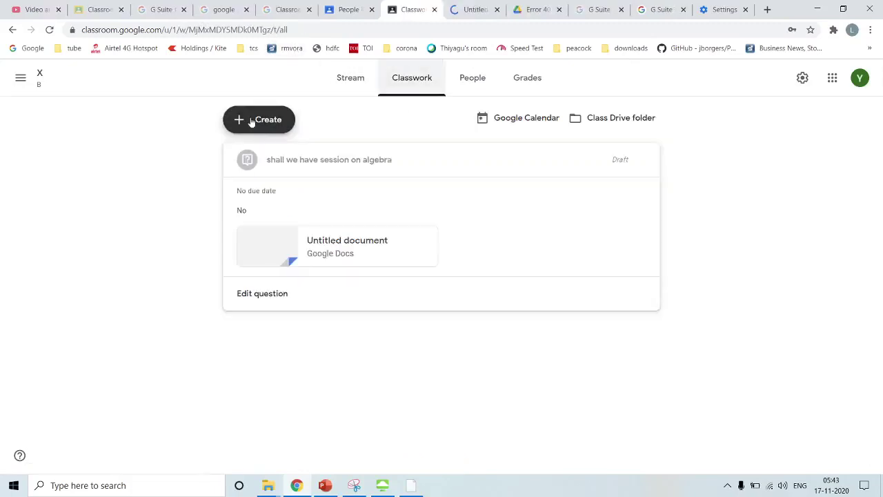
pyautogui.click(250, 120)
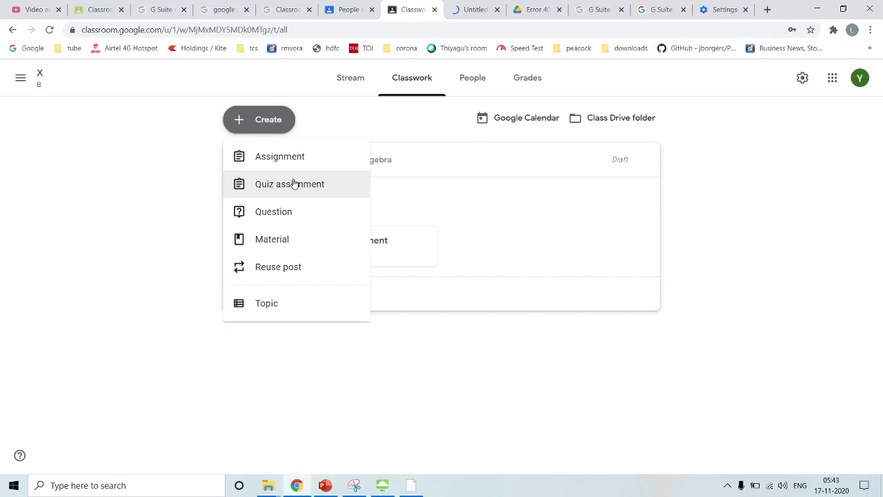
pyautogui.click(517, 122)
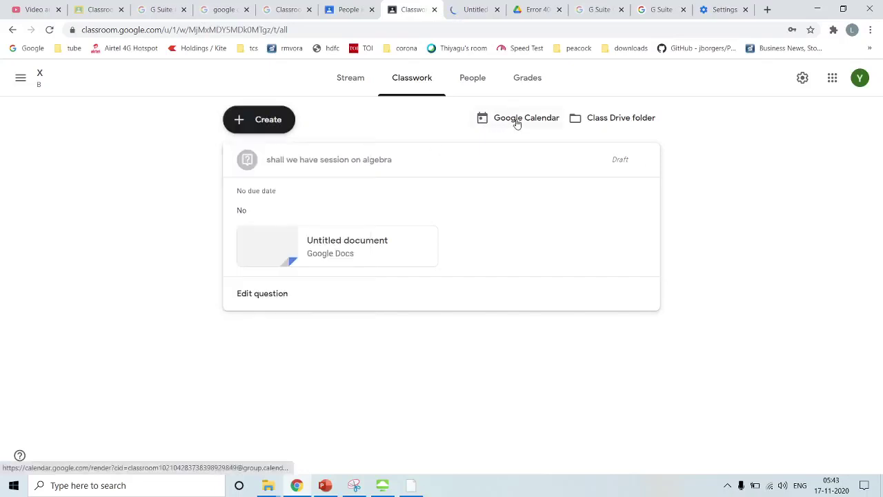
pyautogui.click(517, 122)
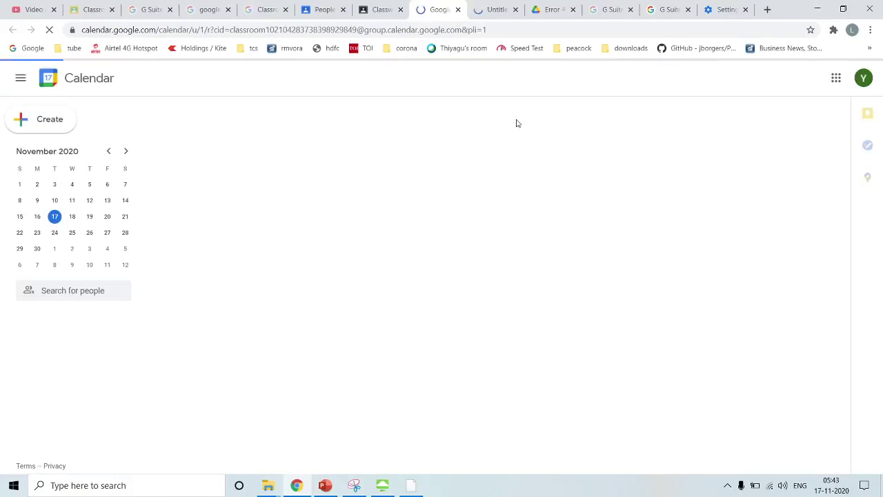
pyautogui.click(382, 10)
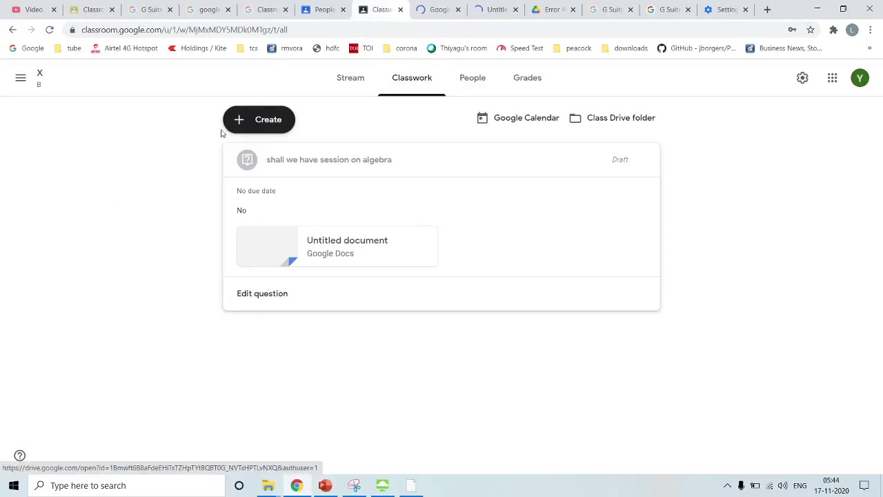
# - Examine a new question form's options for creating and attaching materials, and close the form without asking anything
pyautogui.click(257, 121)
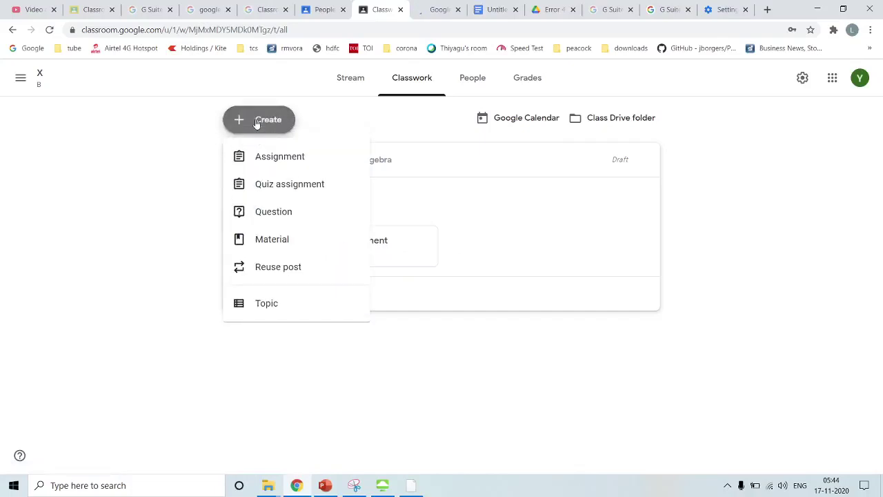
pyautogui.click(272, 215)
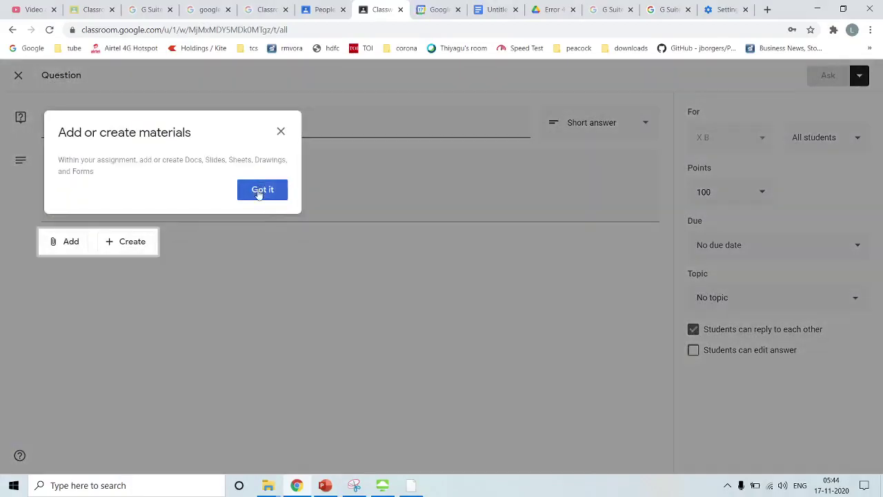
pyautogui.click(259, 190)
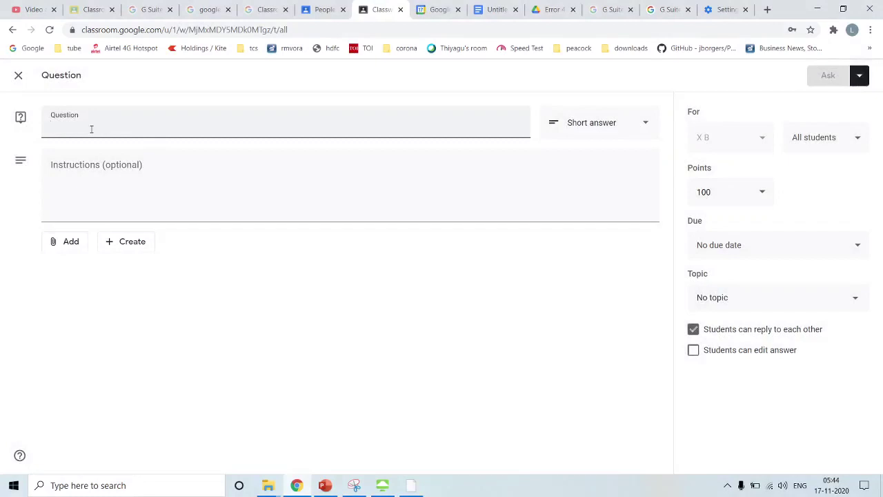
pyautogui.click(125, 250)
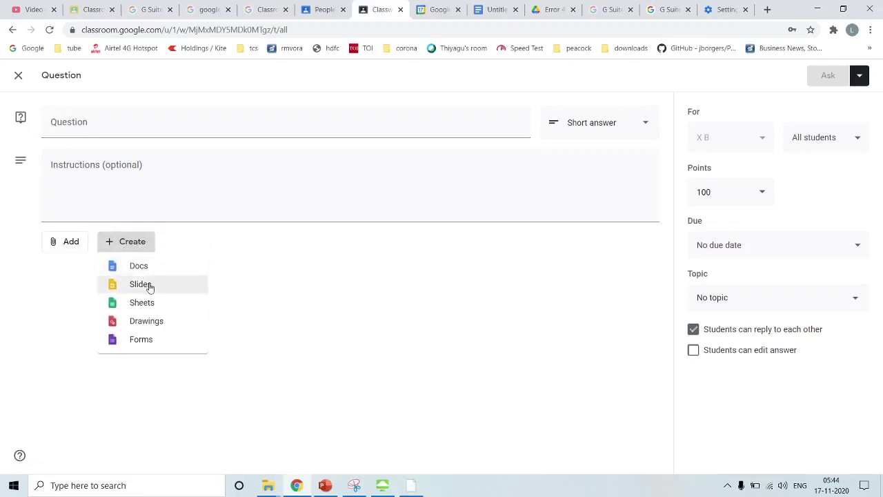
pyautogui.click(73, 245)
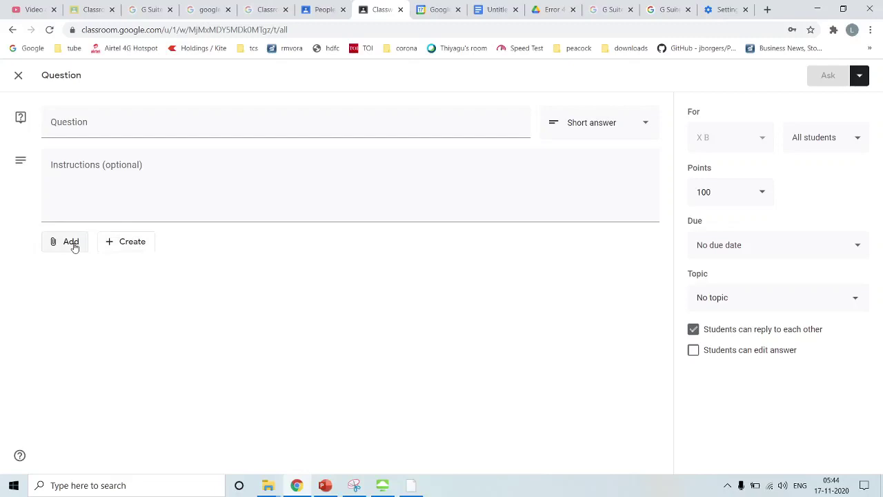
pyautogui.click(73, 243)
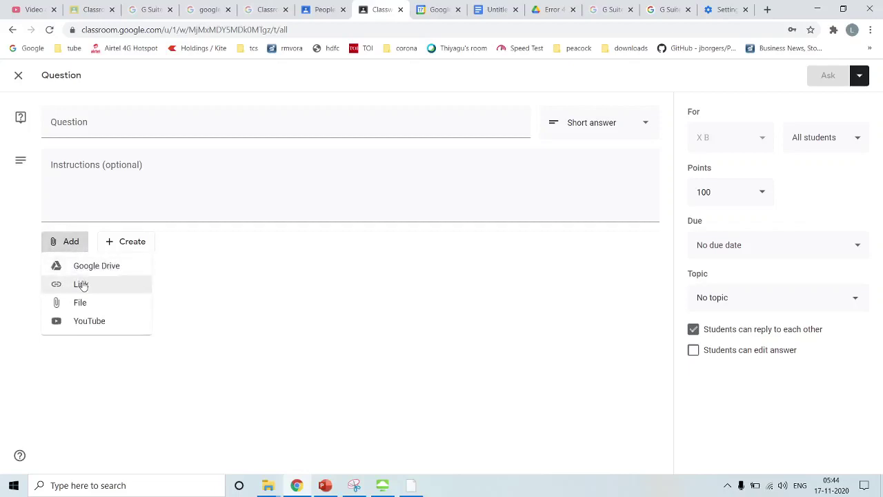
pyautogui.click(274, 290)
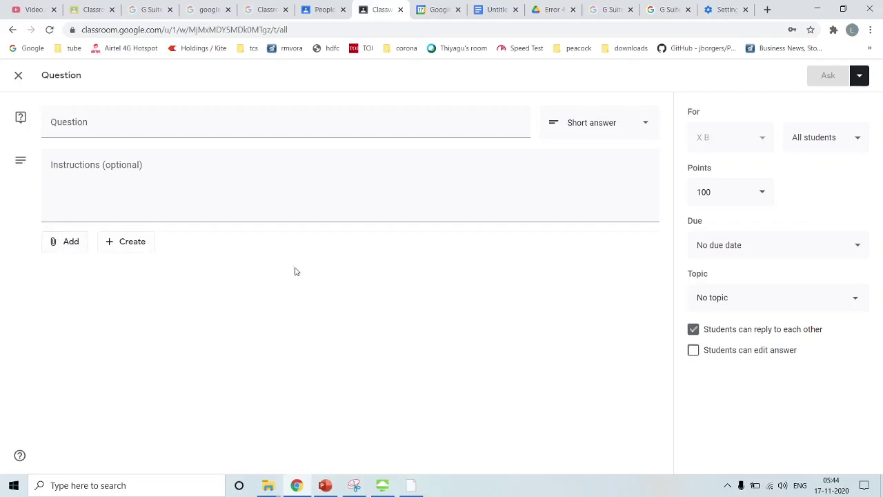
pyautogui.click(18, 76)
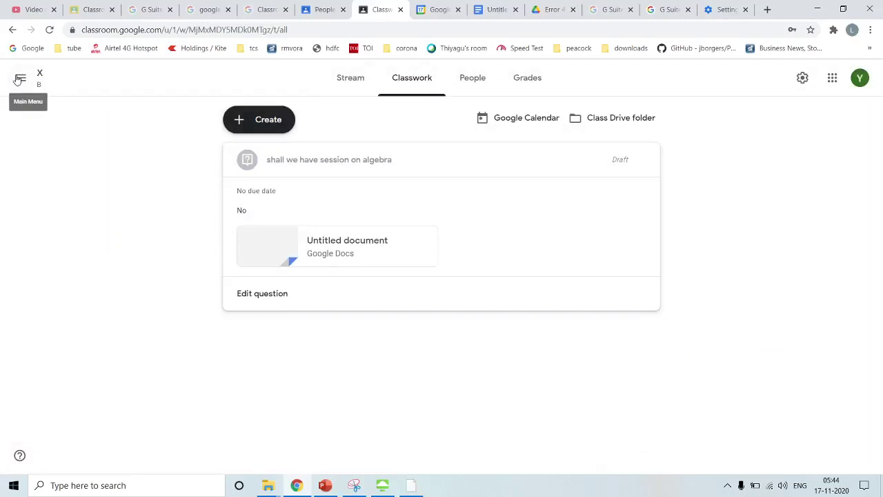
# - View the files in the class's Drive folder and return to the class stream
pyautogui.click(620, 121)
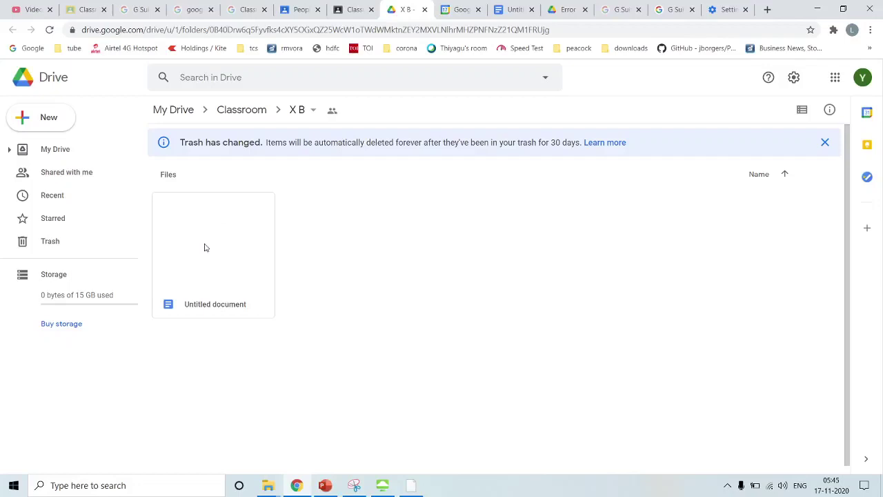
pyautogui.click(347, 10)
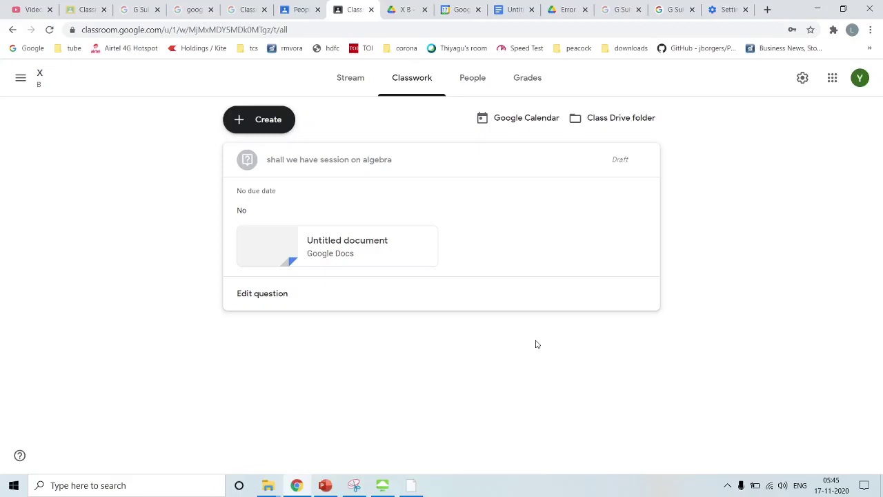
pyautogui.click(357, 80)
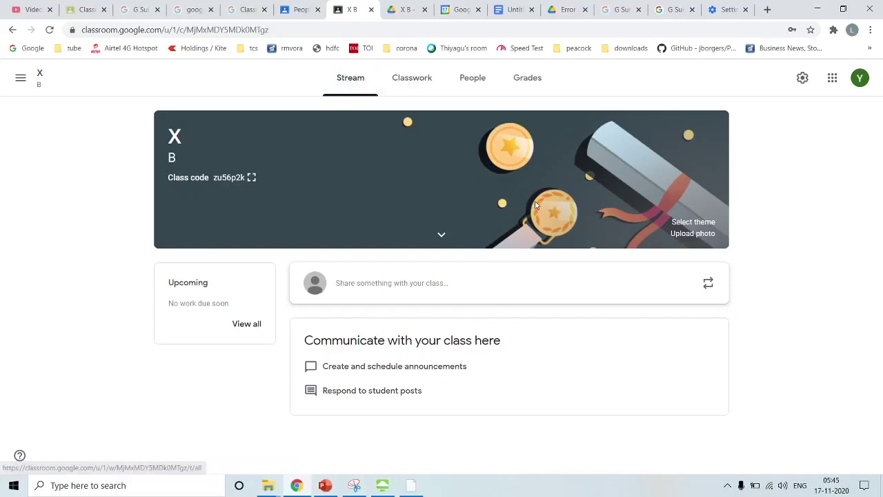